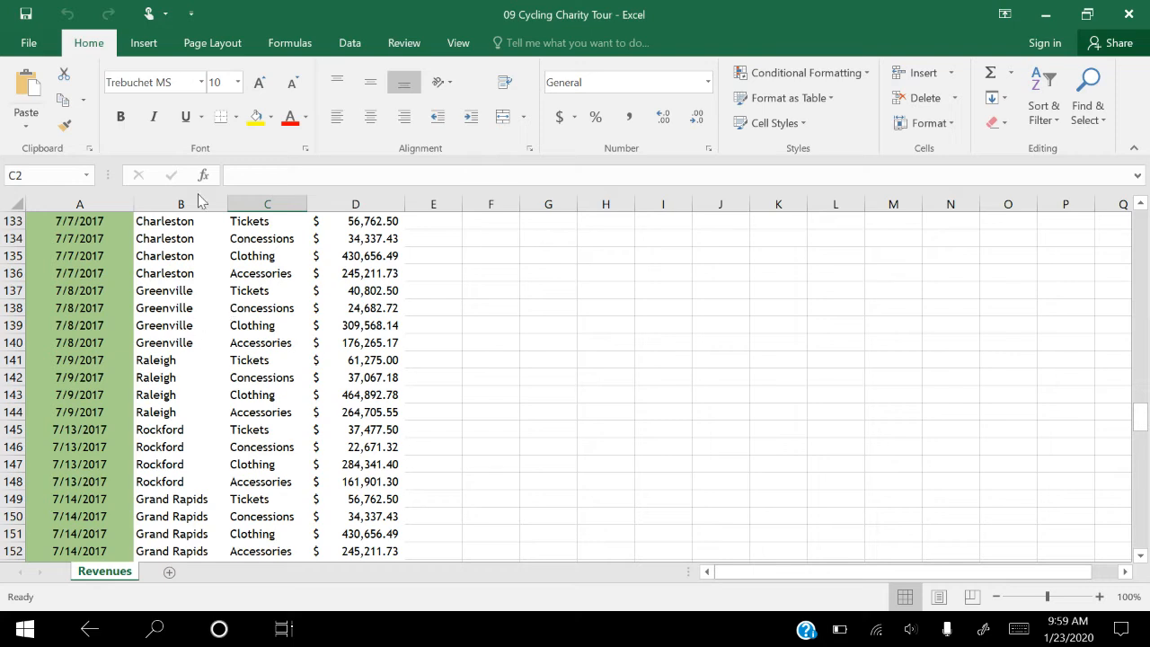
- Enable the Developer tab in the ribbon customization options
click(23, 50)
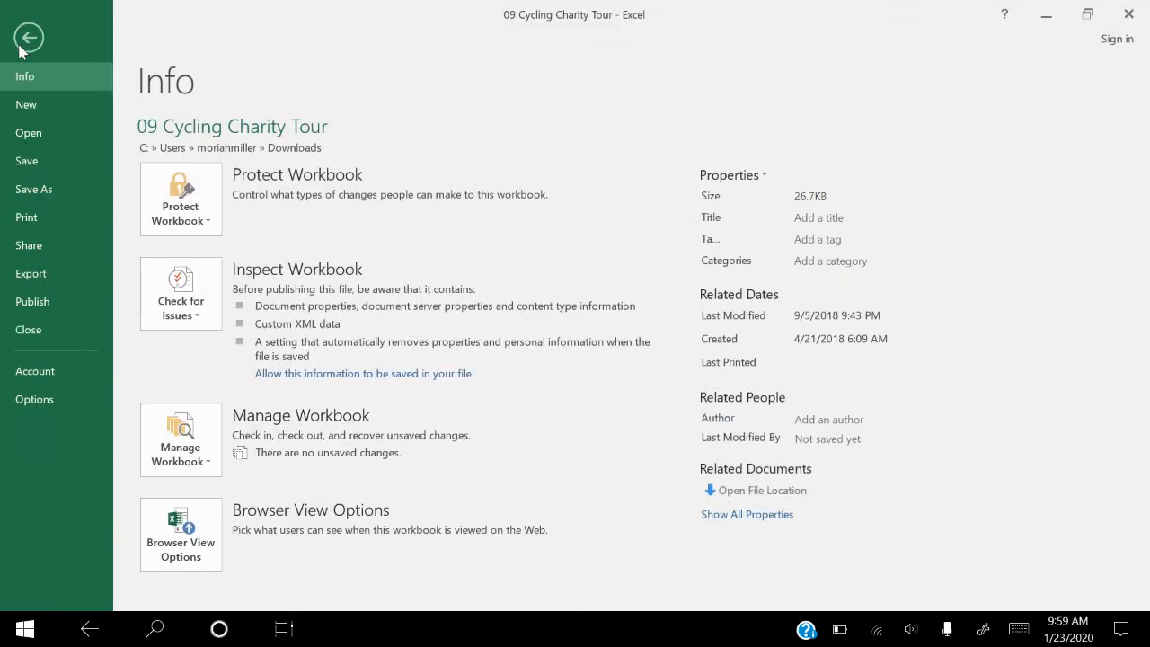
click(34, 399)
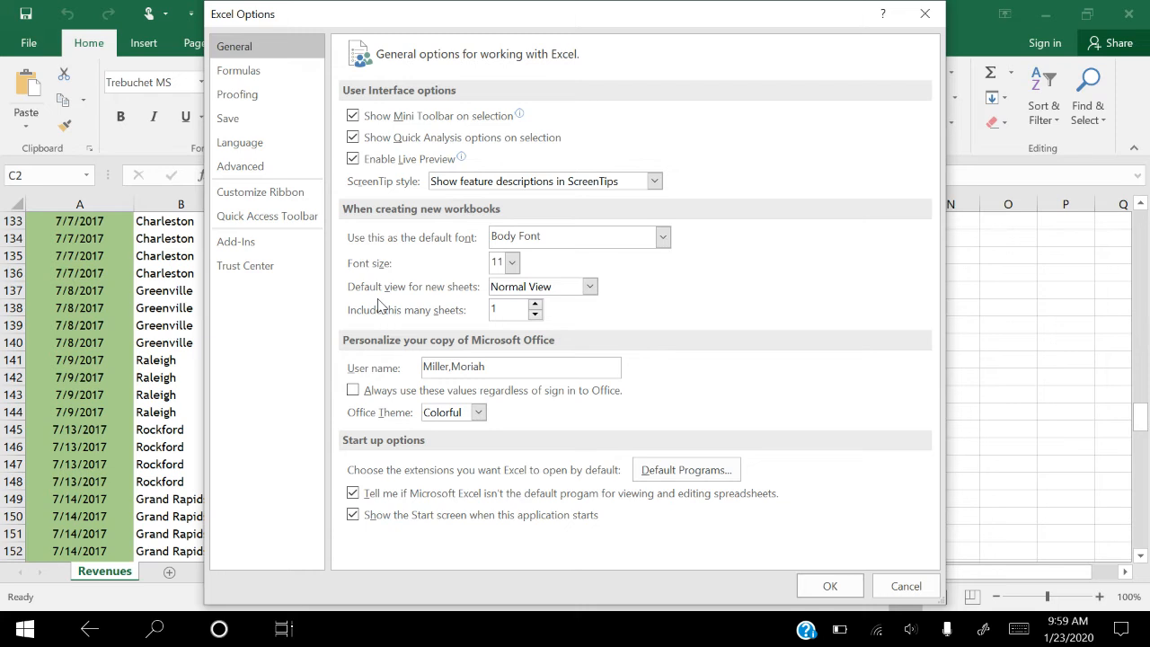
click(266, 194)
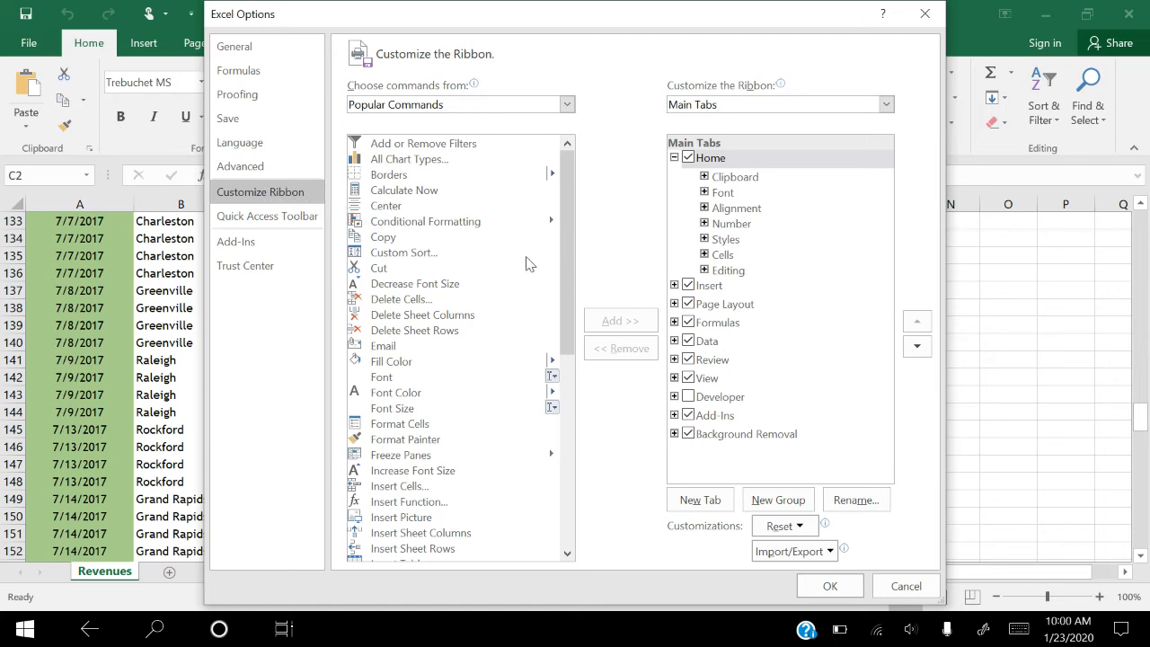
click(689, 397)
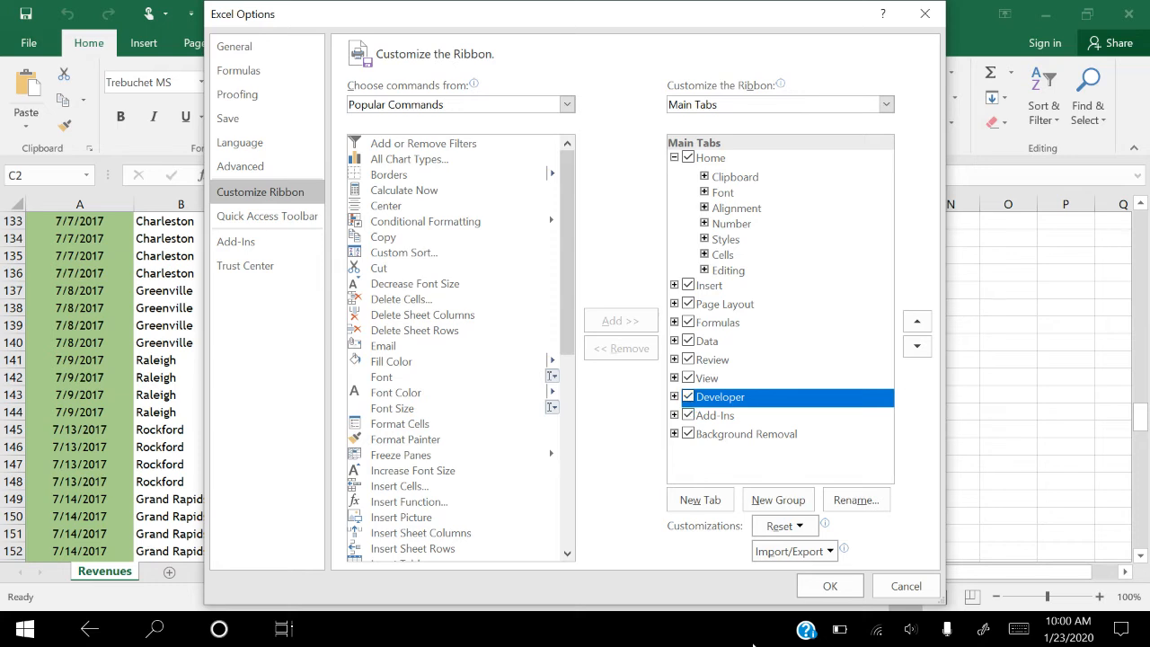
click(827, 587)
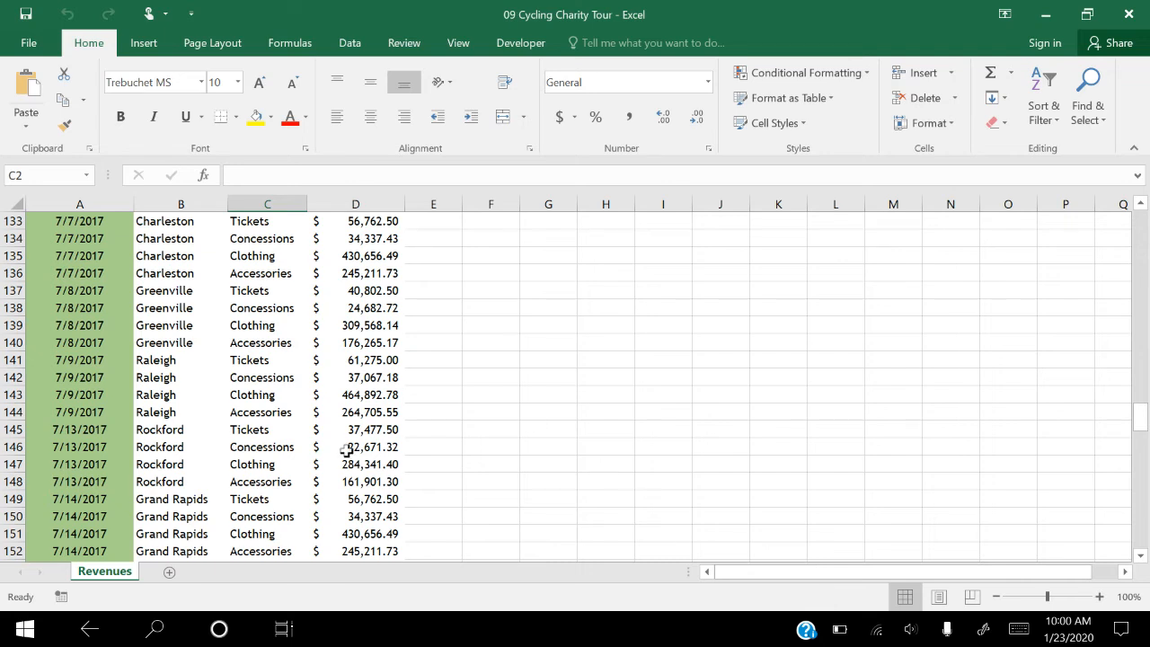
- Select cell D21, the first Louisville Tickets amount, and turn on relative references for macro recording
scroll(346, 451, up, 5)
scroll(346, 451, up, 20)
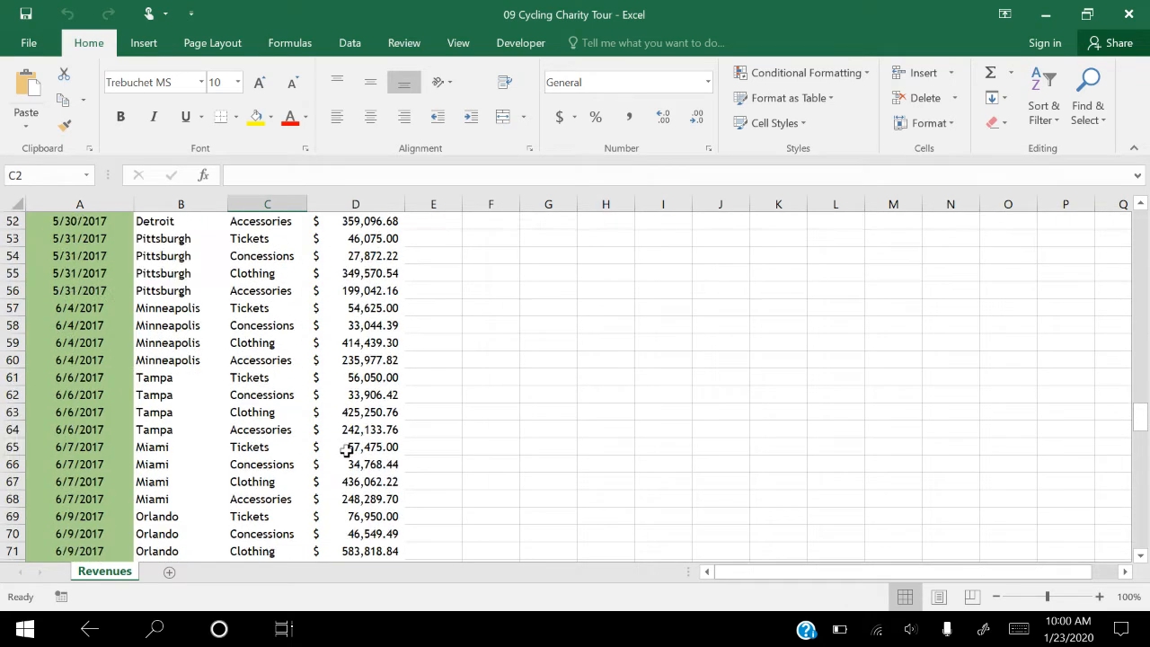
scroll(347, 449, down, 4)
scroll(347, 441, up, 1)
click(357, 359)
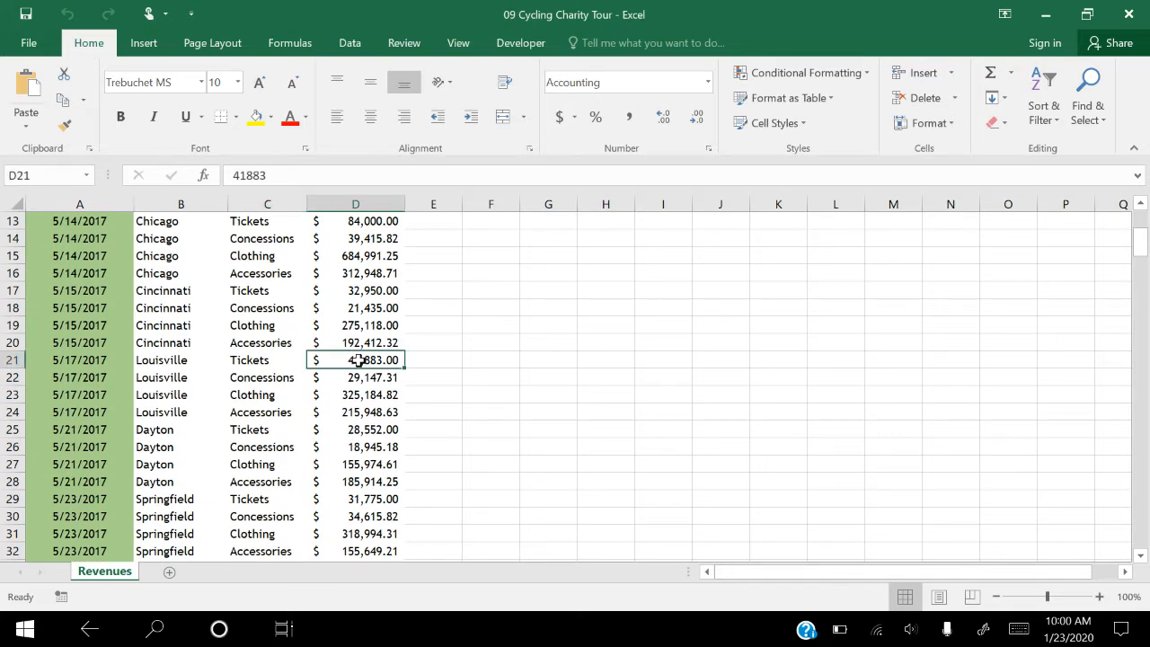
click(525, 42)
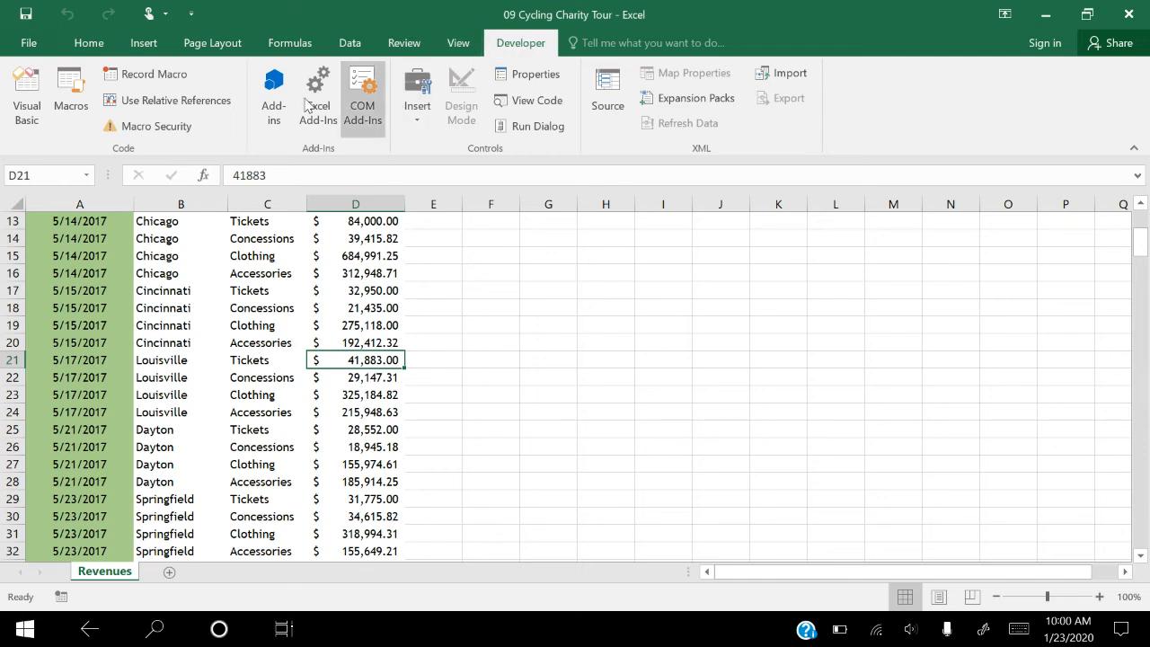
click(161, 106)
click(158, 103)
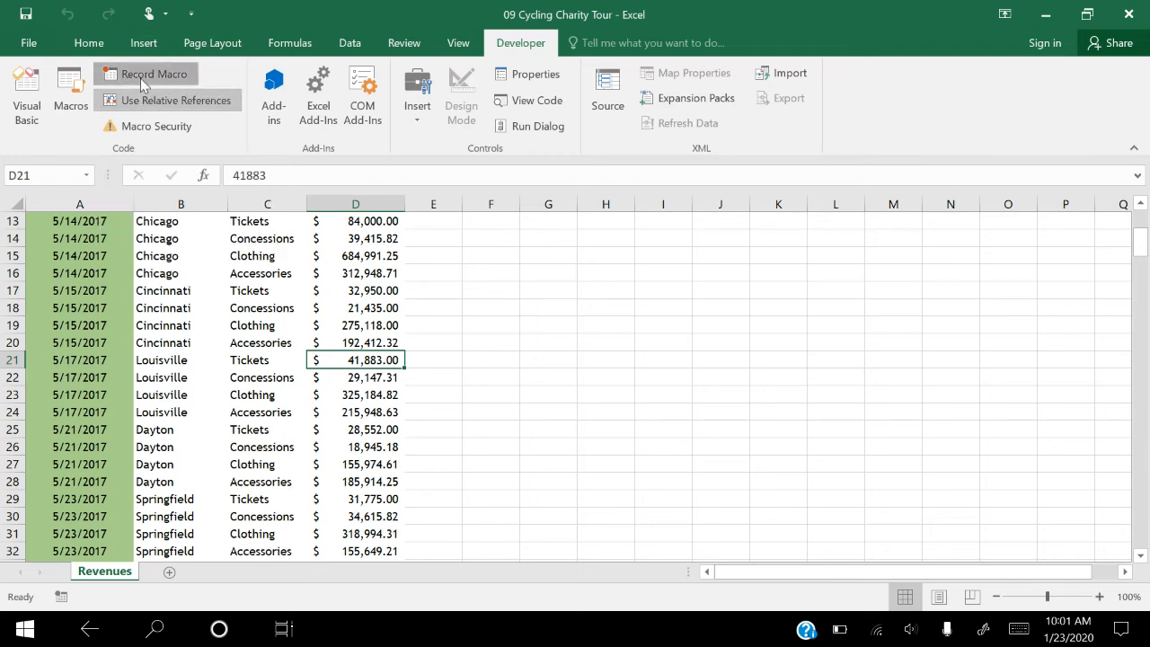
- Start recording a macro named CustomSubtotals with S as its shortcut letter, stored in this workbook
click(142, 78)
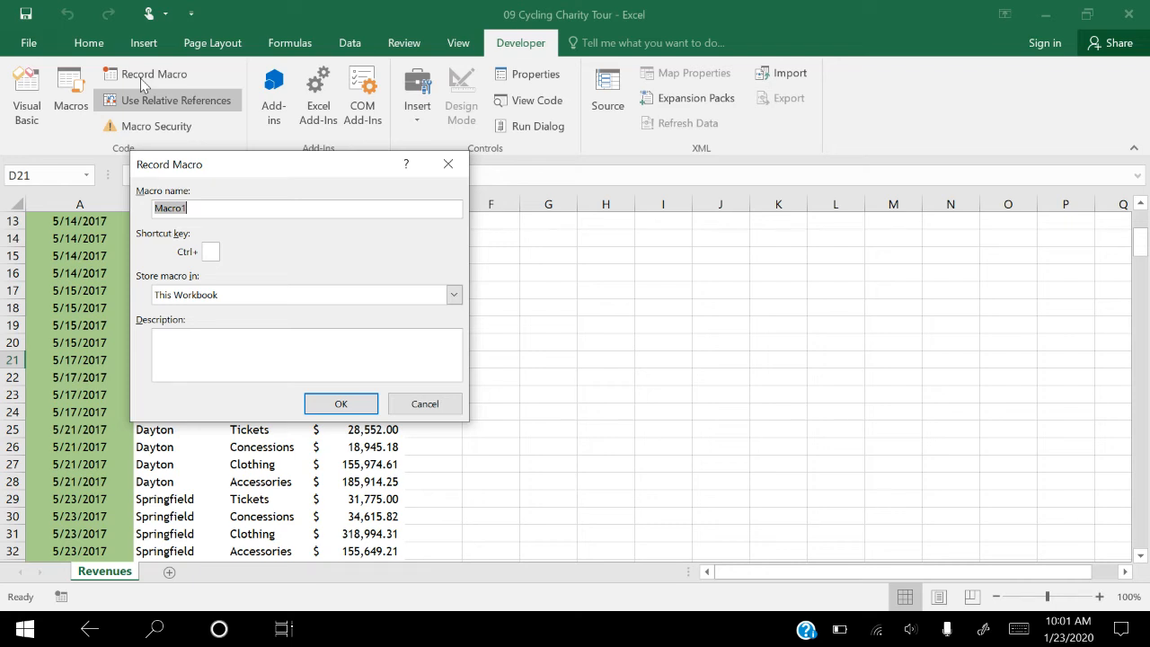
text(CustomSubtotals)
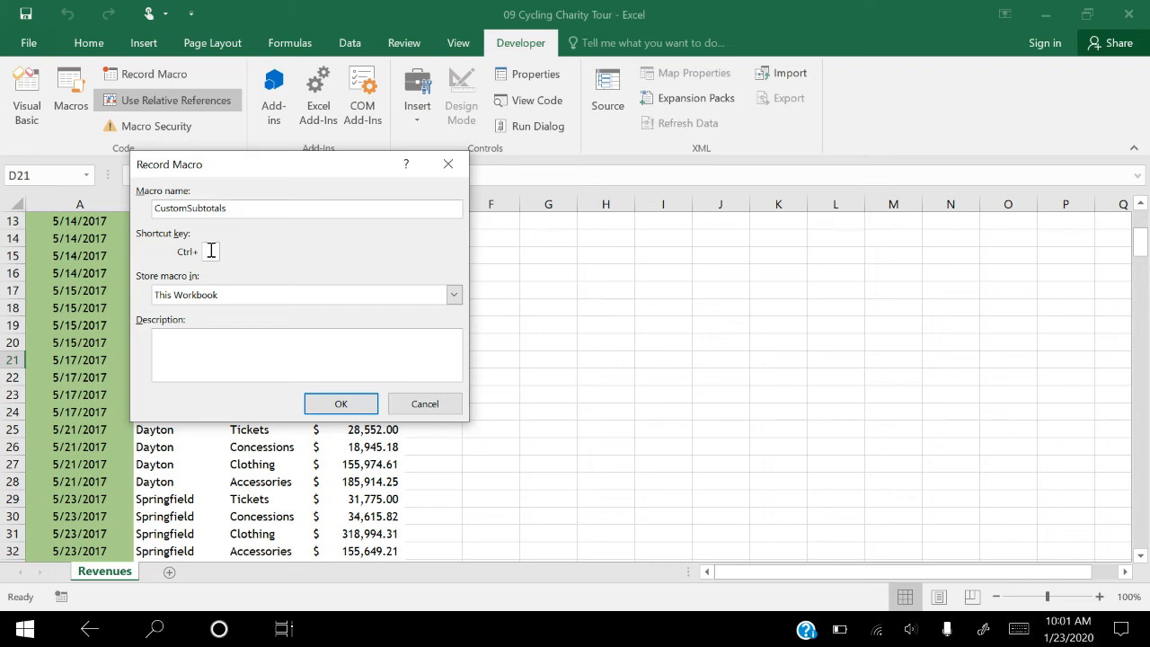
text(S)
click(339, 406)
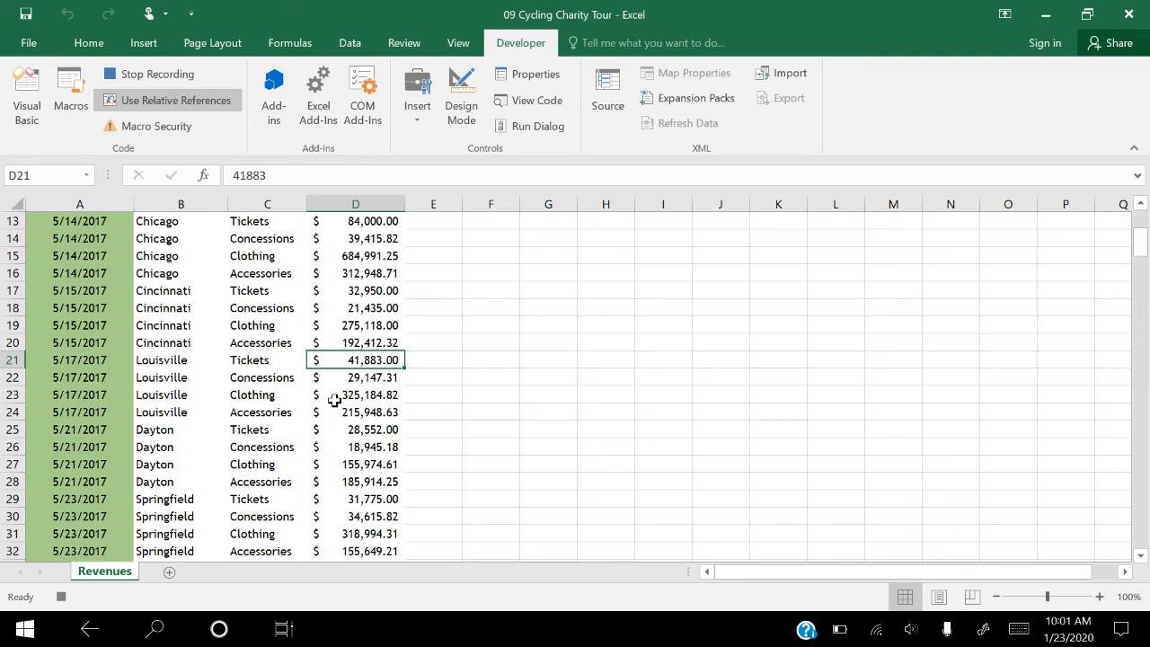
- Insert two blank sheet rows above the first Louisville record, at rows 21 and 22
key(shift+Down)
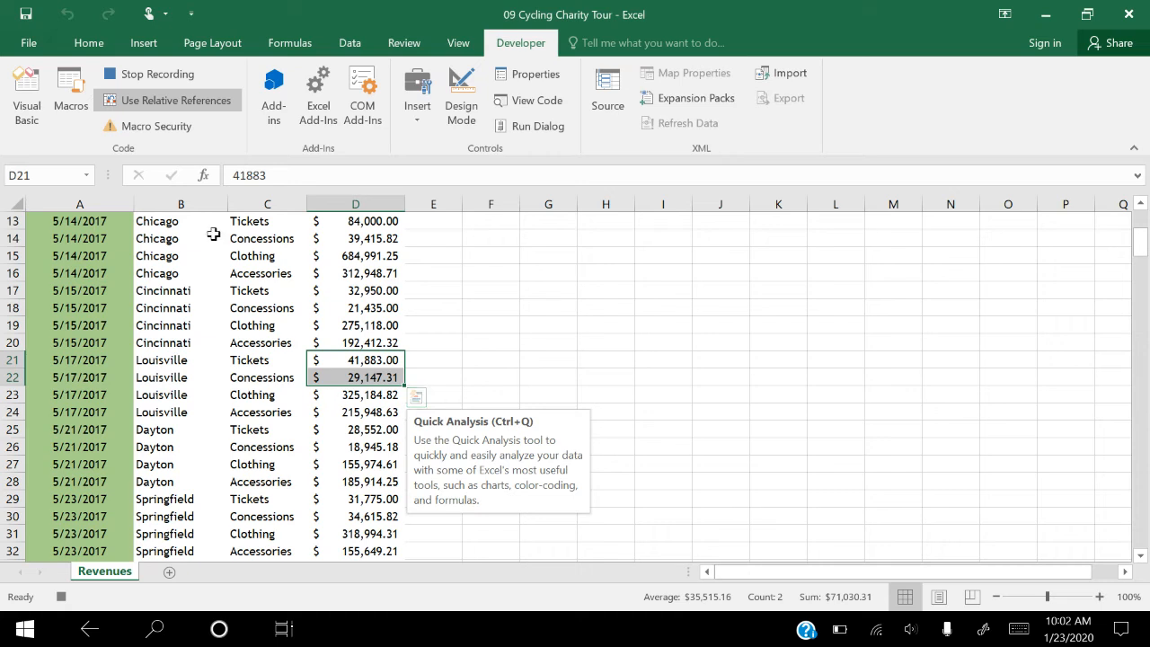
click(86, 49)
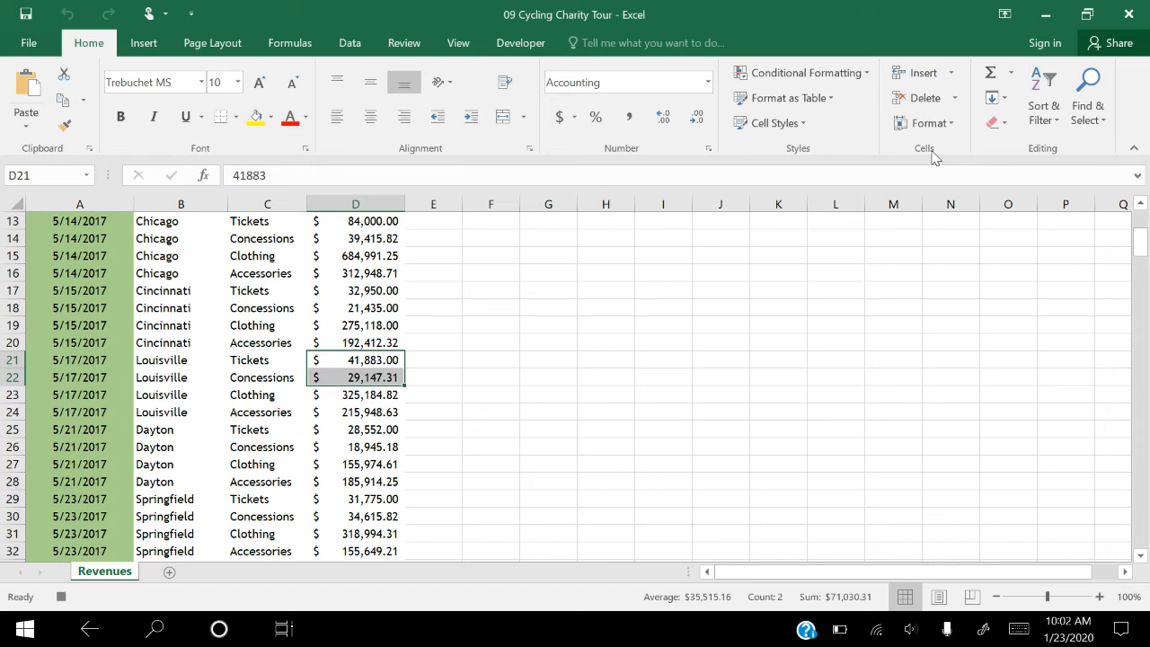
click(951, 73)
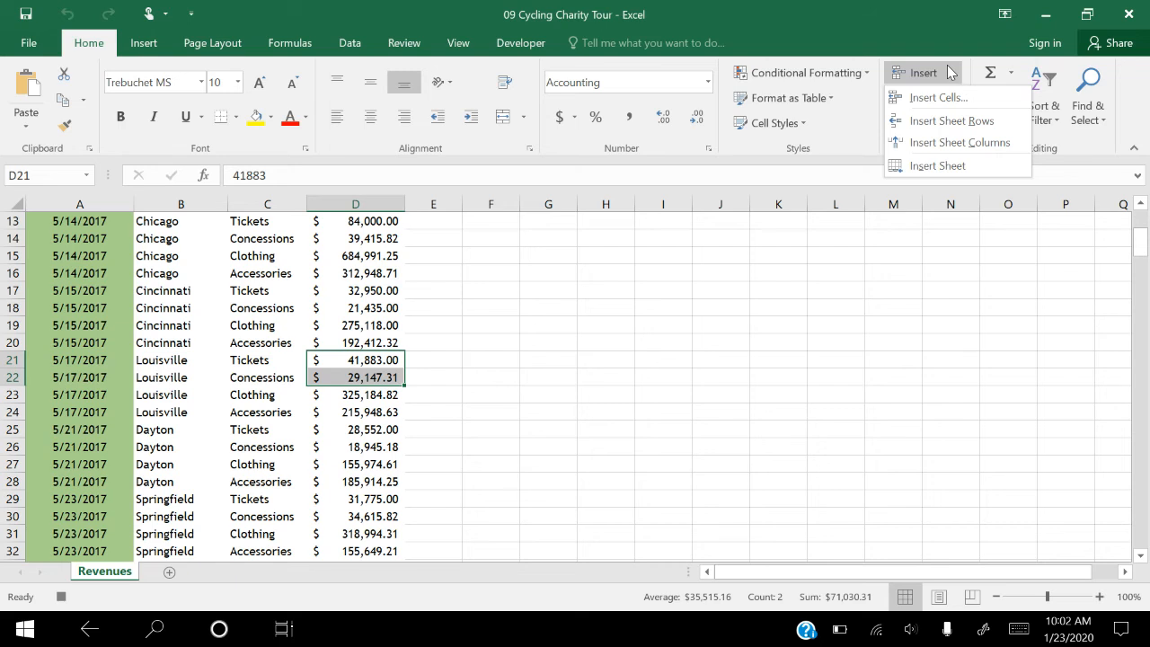
click(941, 121)
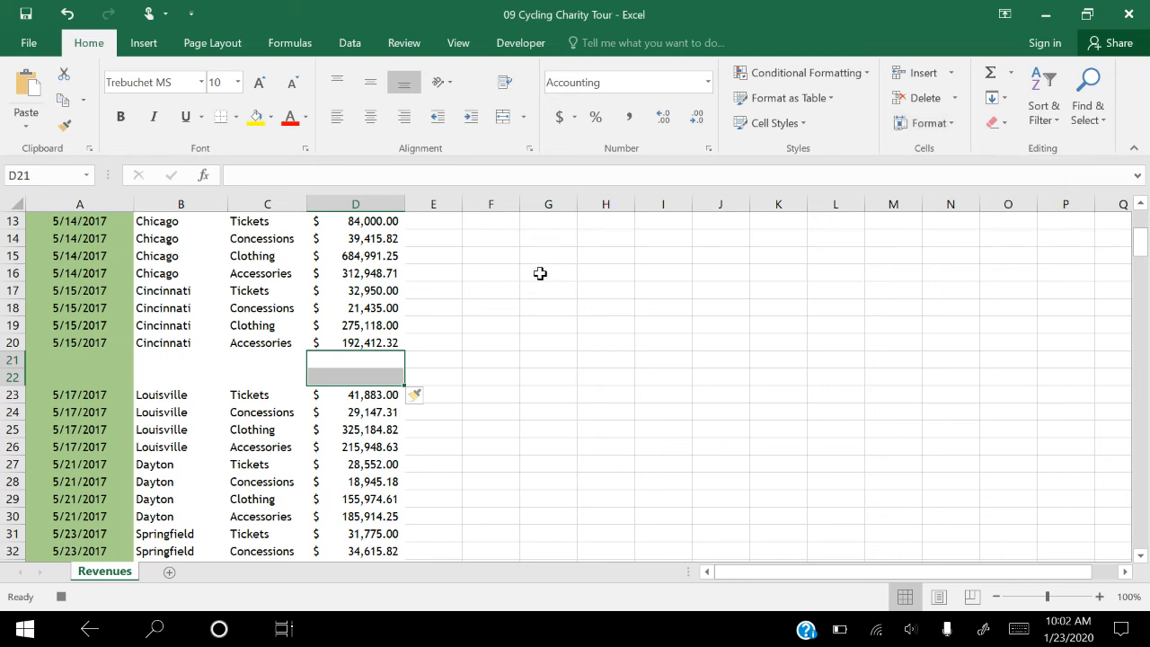
- Enter an AutoSum of D5:D20 in cell D21, copying the range reference from the formula
key(shift+Up)
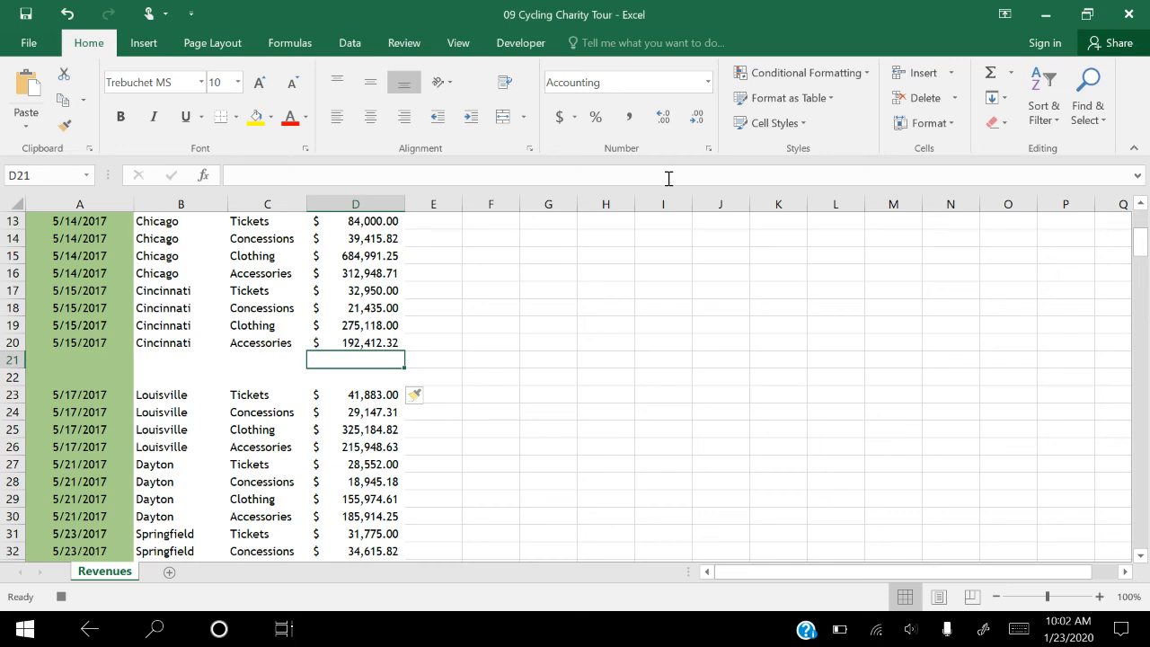
click(991, 79)
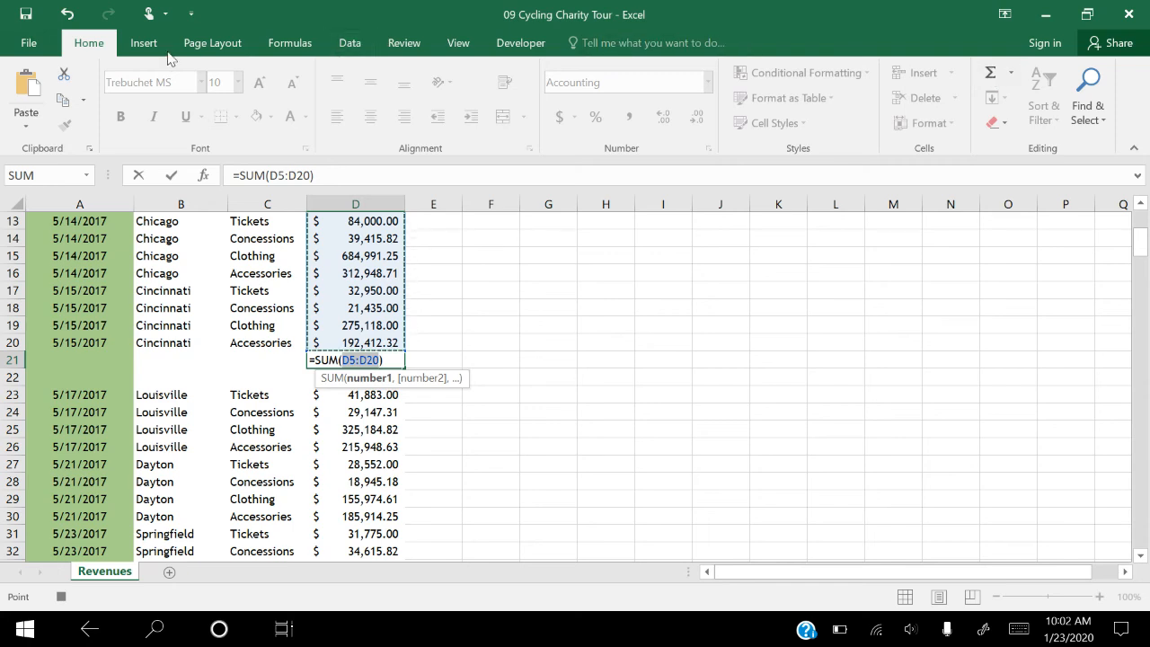
click(65, 103)
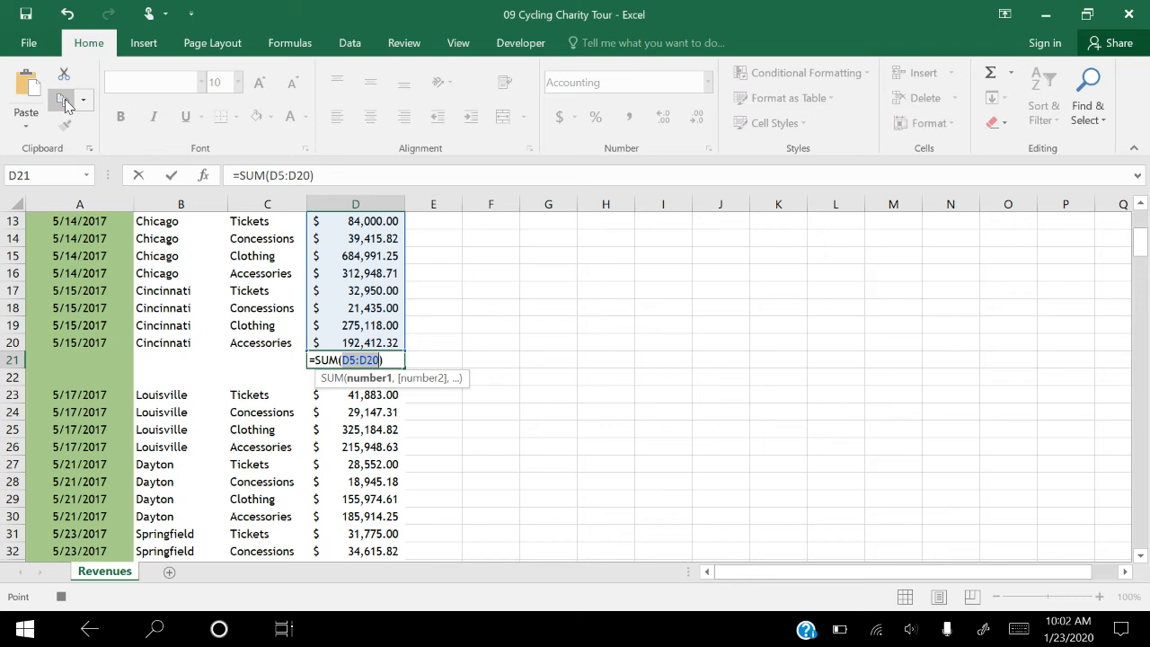
key(Tab)
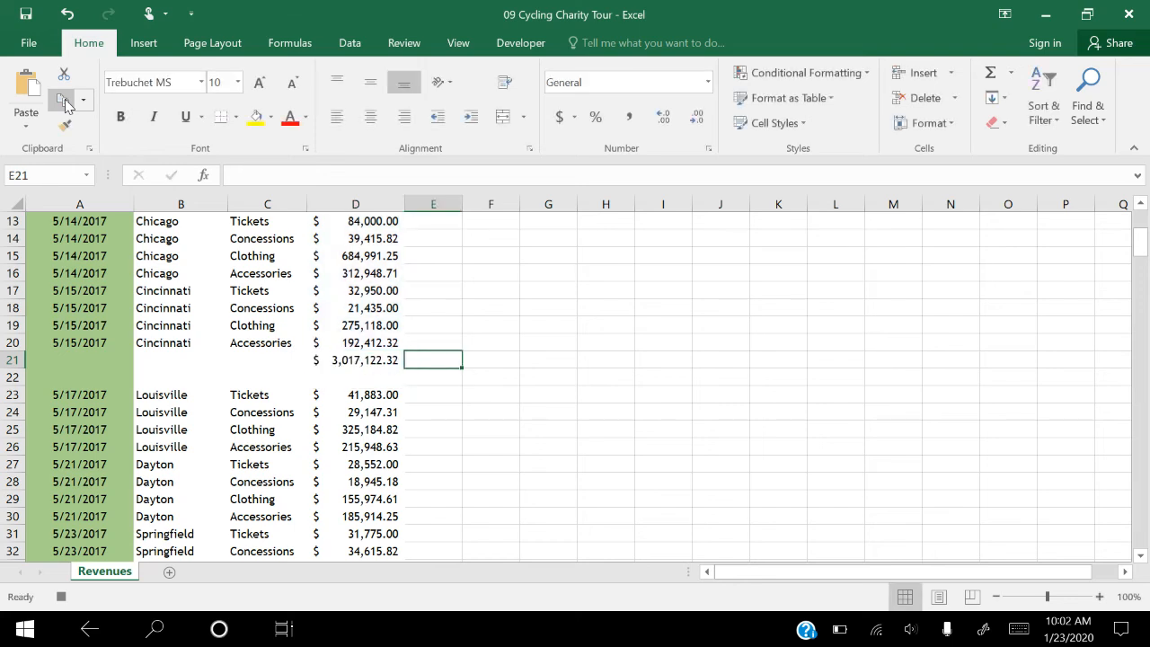
- Enter the formula =max(D5:D20) in cell E21
text(=)
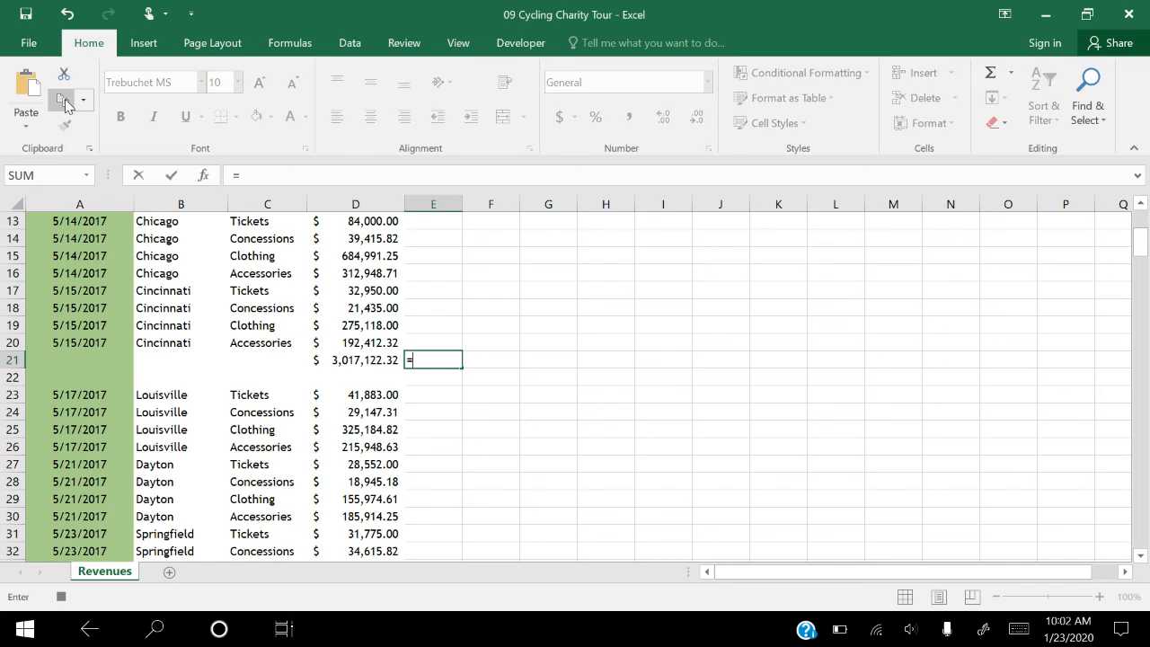
text(max)
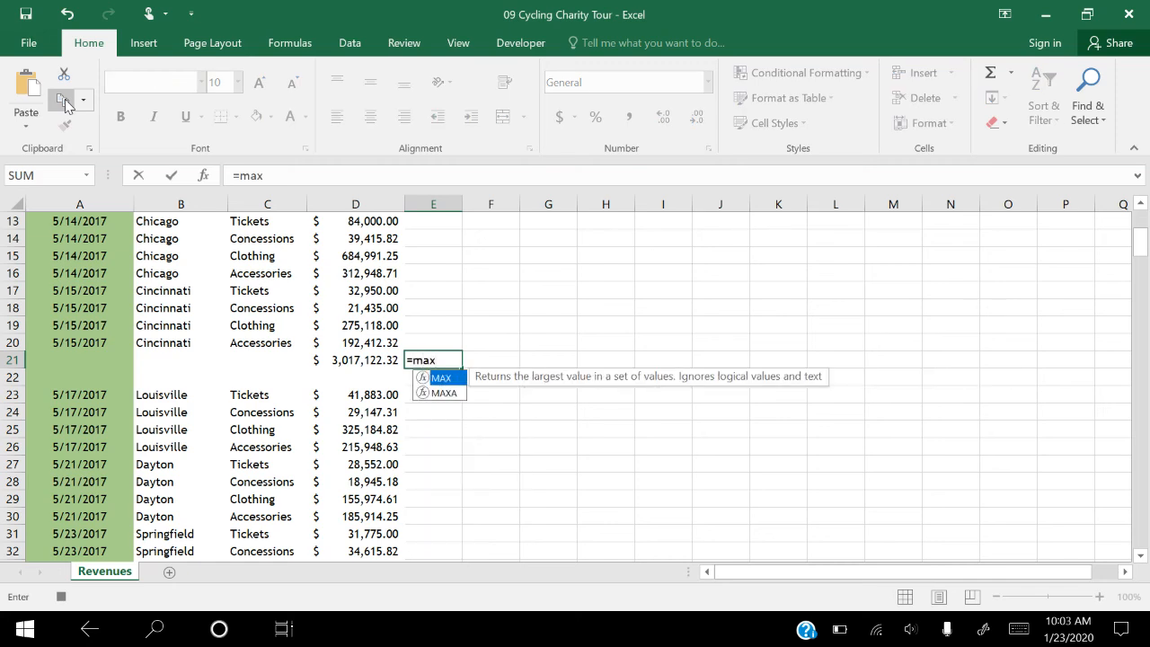
text(()
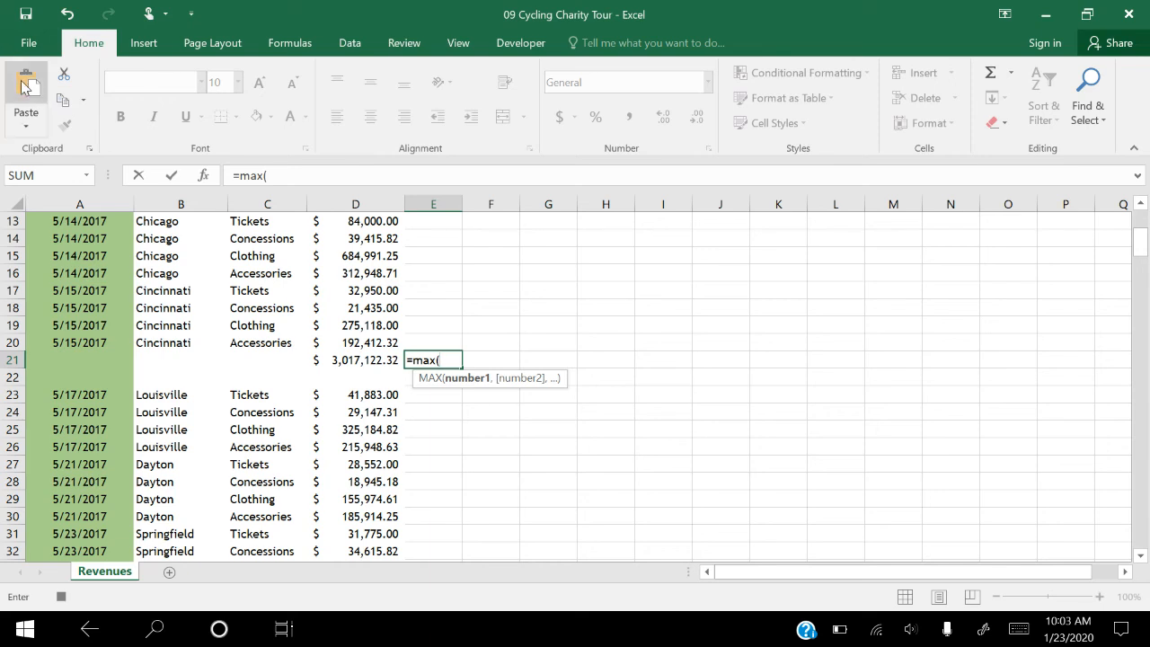
text(D5:D20)
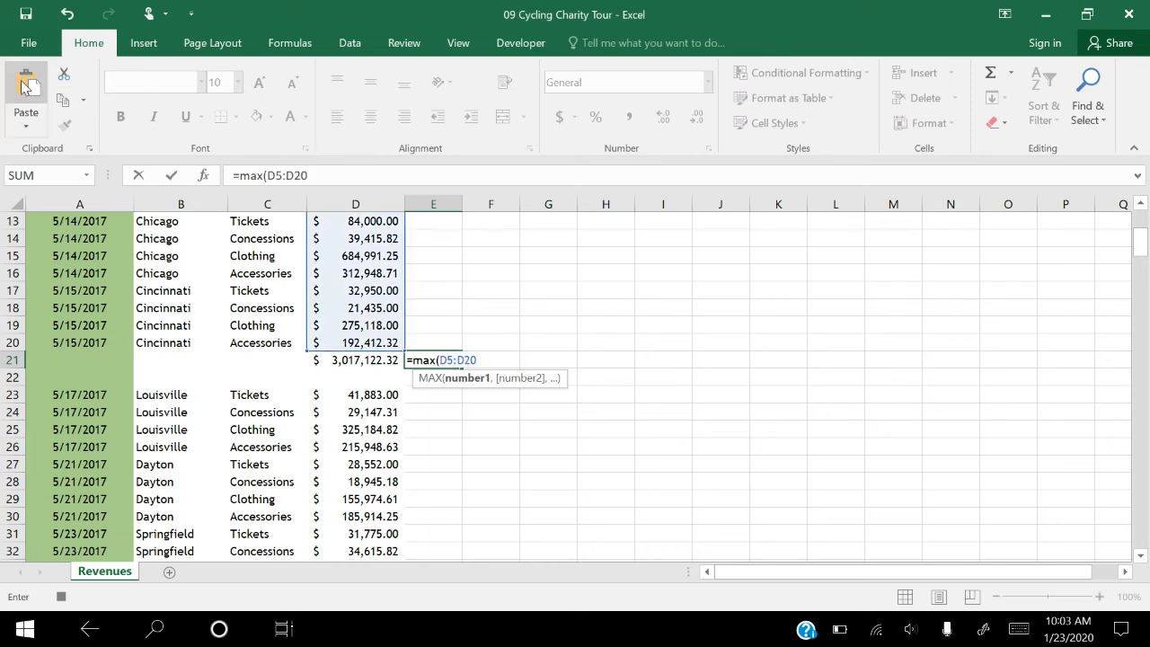
text())
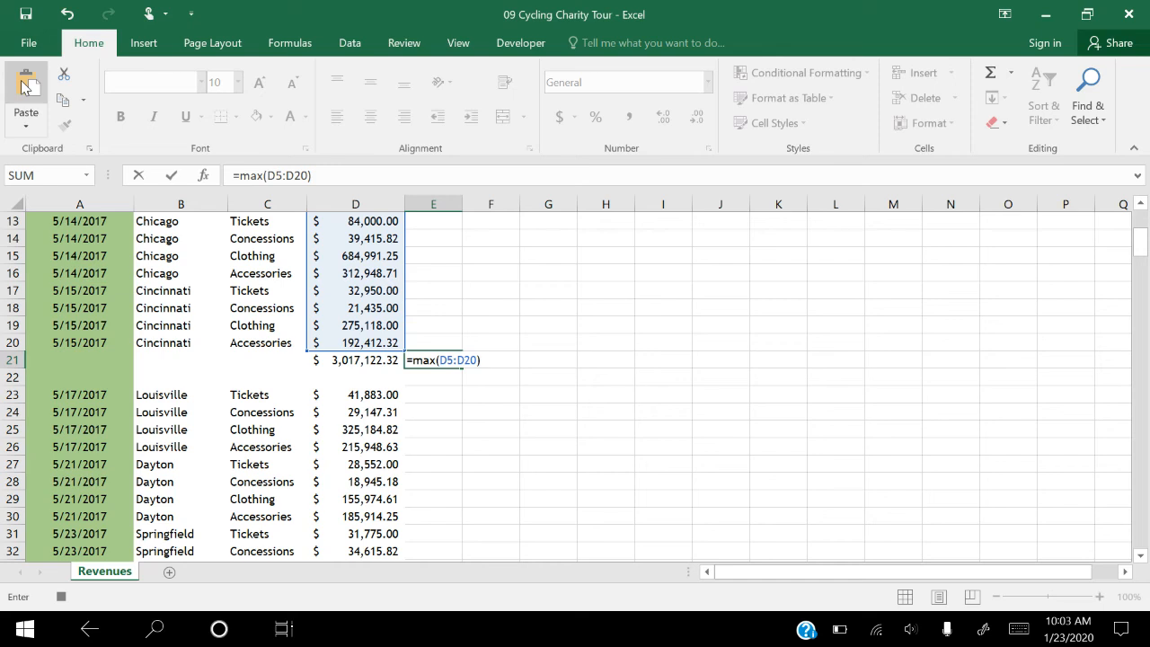
key(Tab)
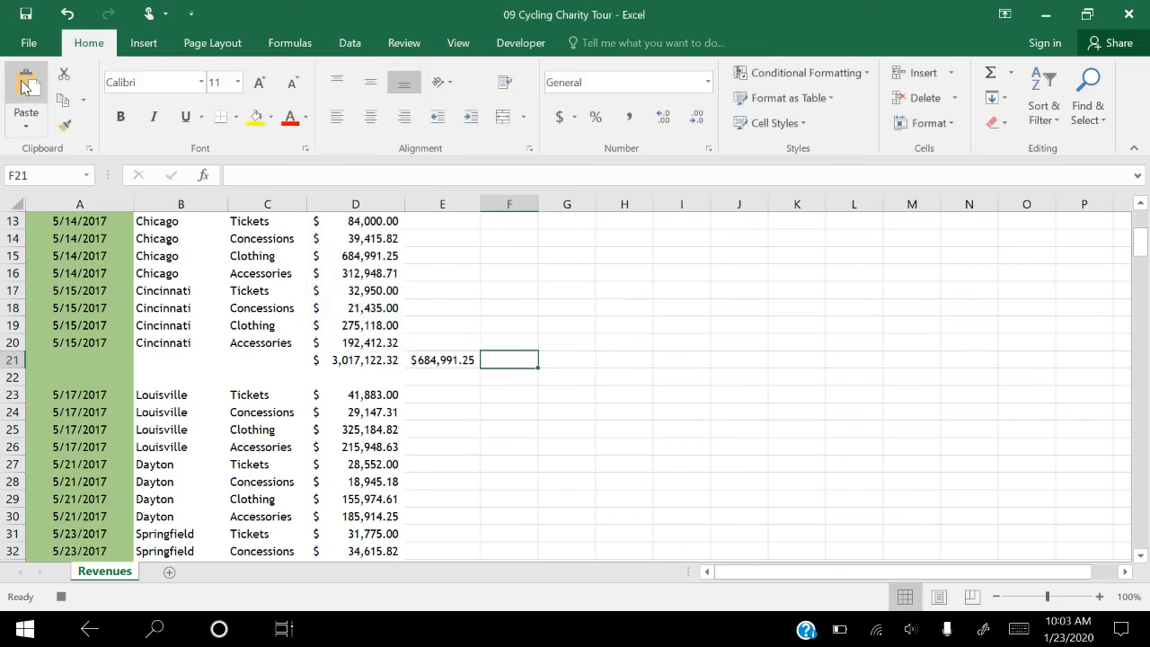
- Stop recording the macro and widen column E slightly
click(530, 47)
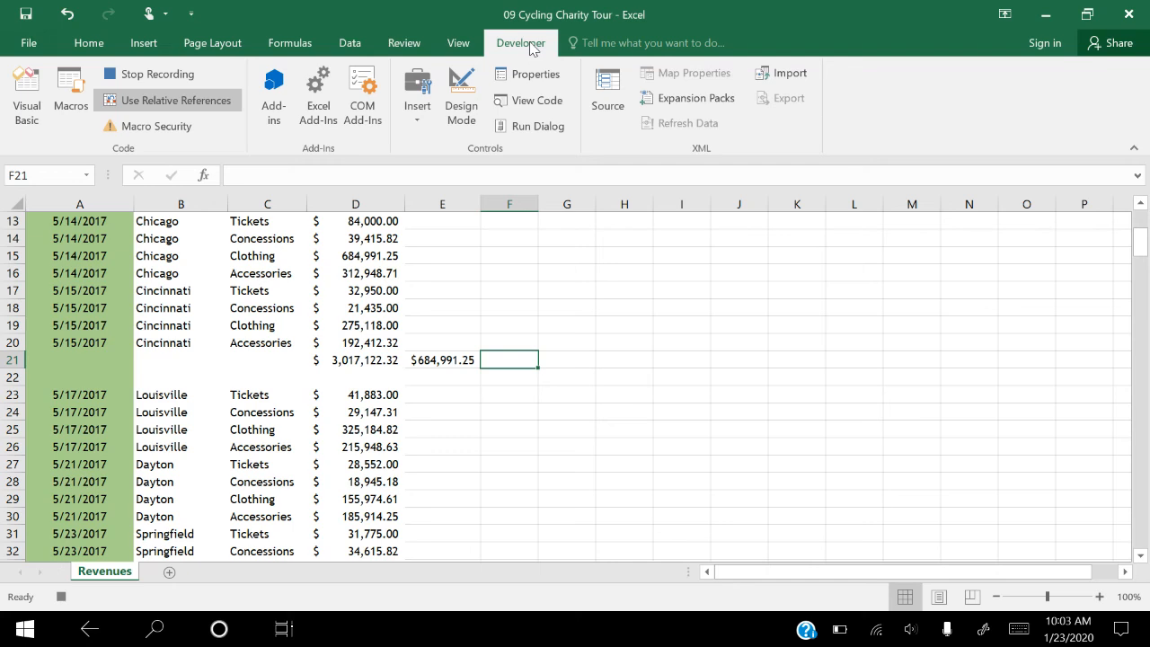
click(141, 75)
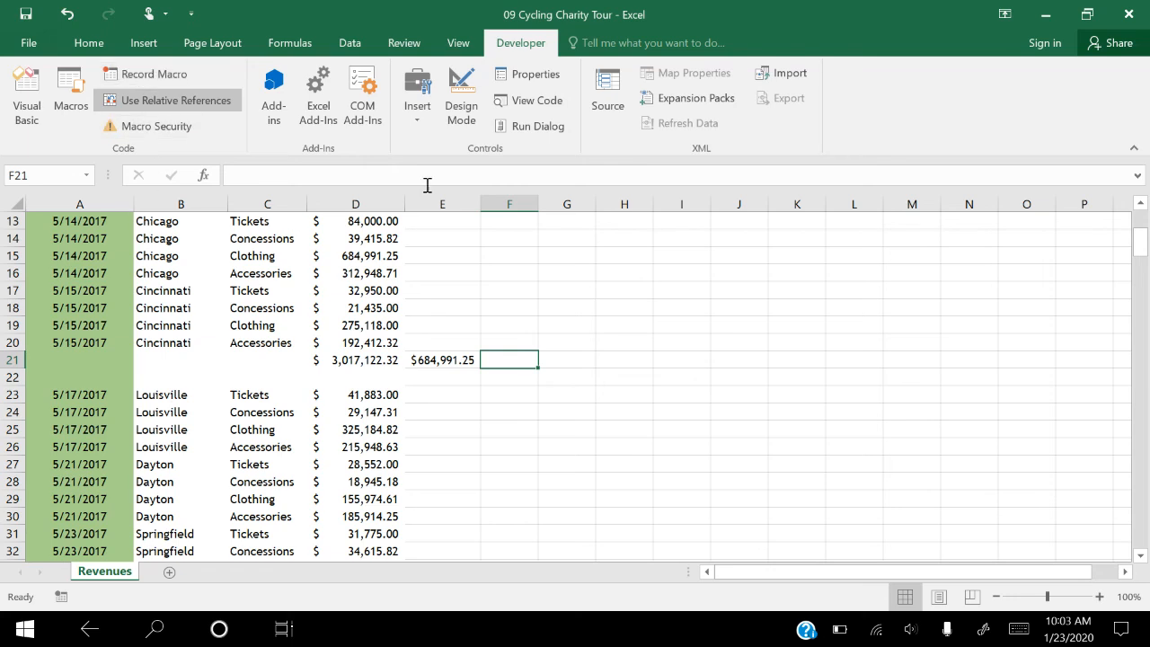
drag(481, 204, 492, 204)
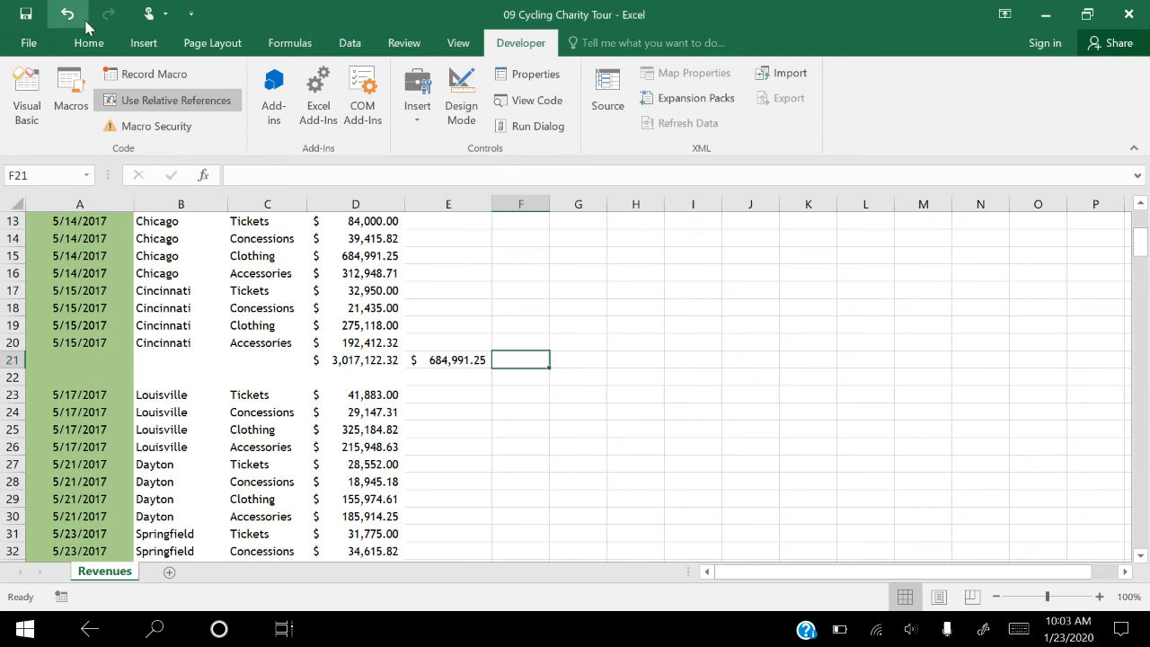
- Save the workbook as 09 Cycling Charity Tour in the Documents folder, in Excel Macro-Enabled Workbook format
click(27, 45)
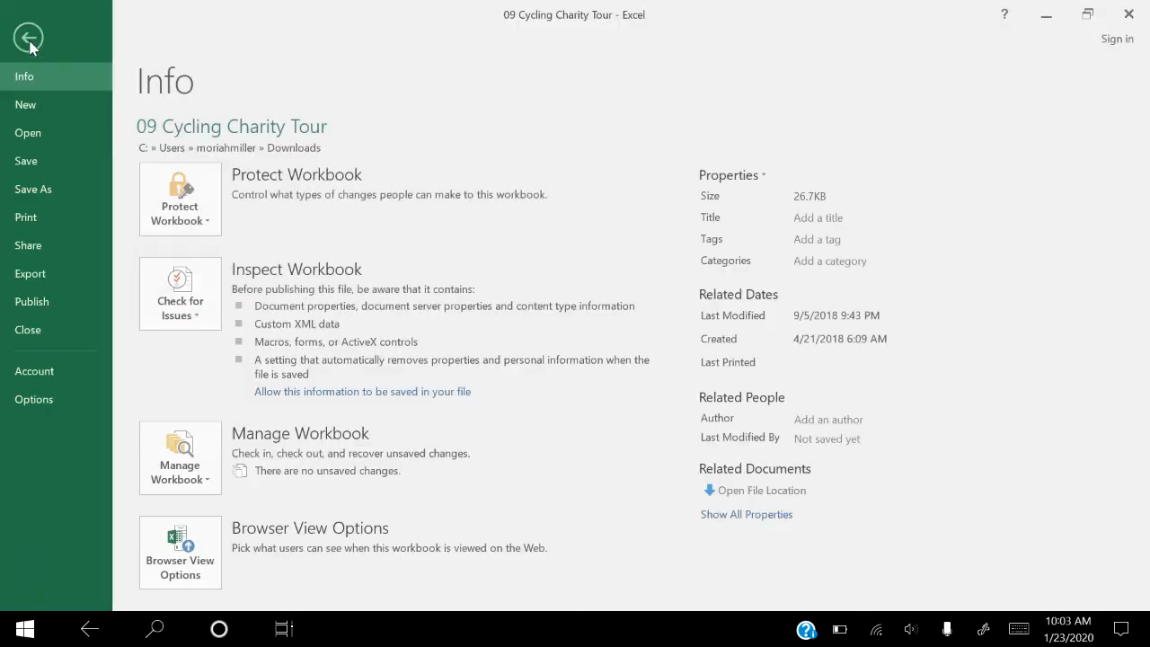
click(39, 192)
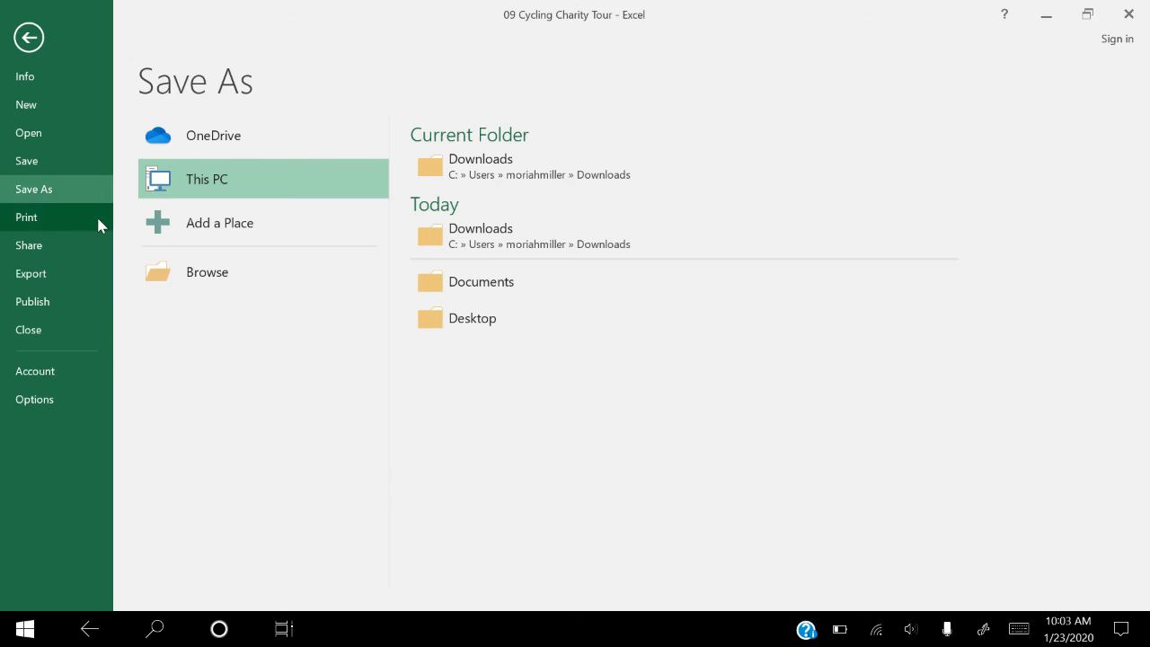
click(189, 275)
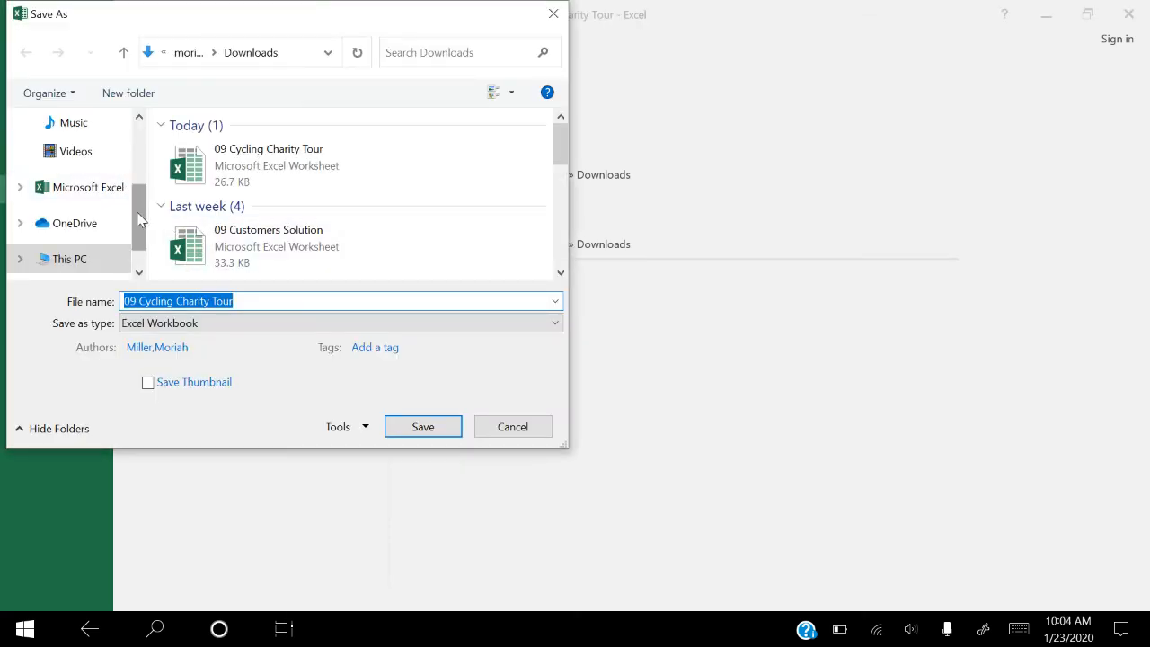
drag(139, 220, 135, 149)
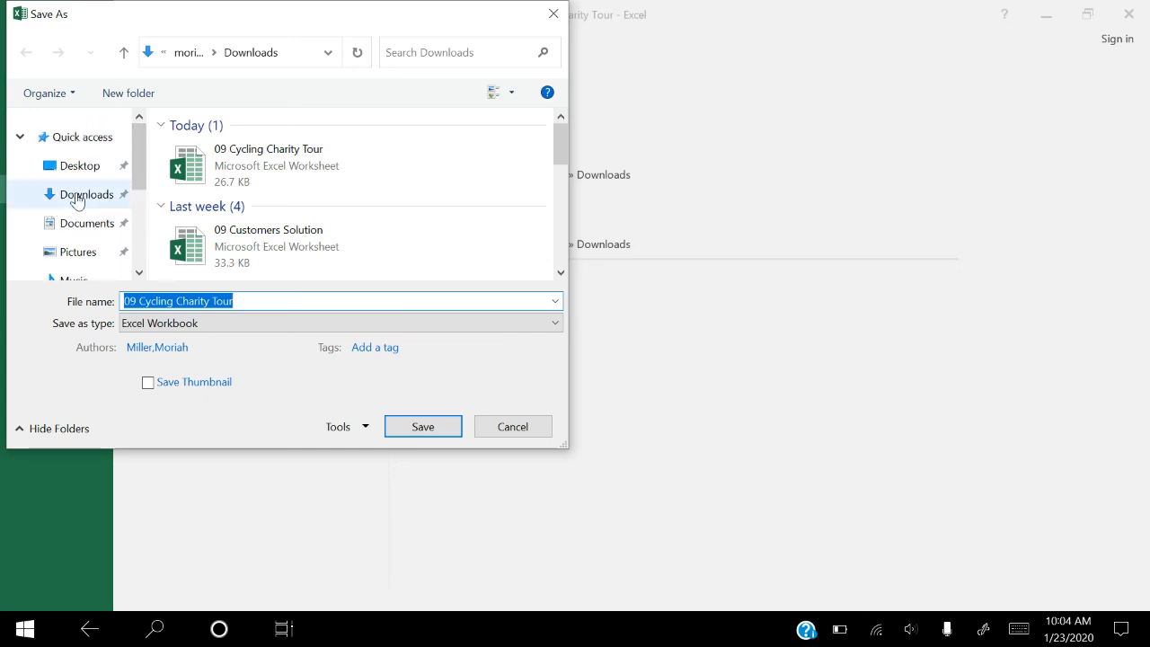
click(79, 224)
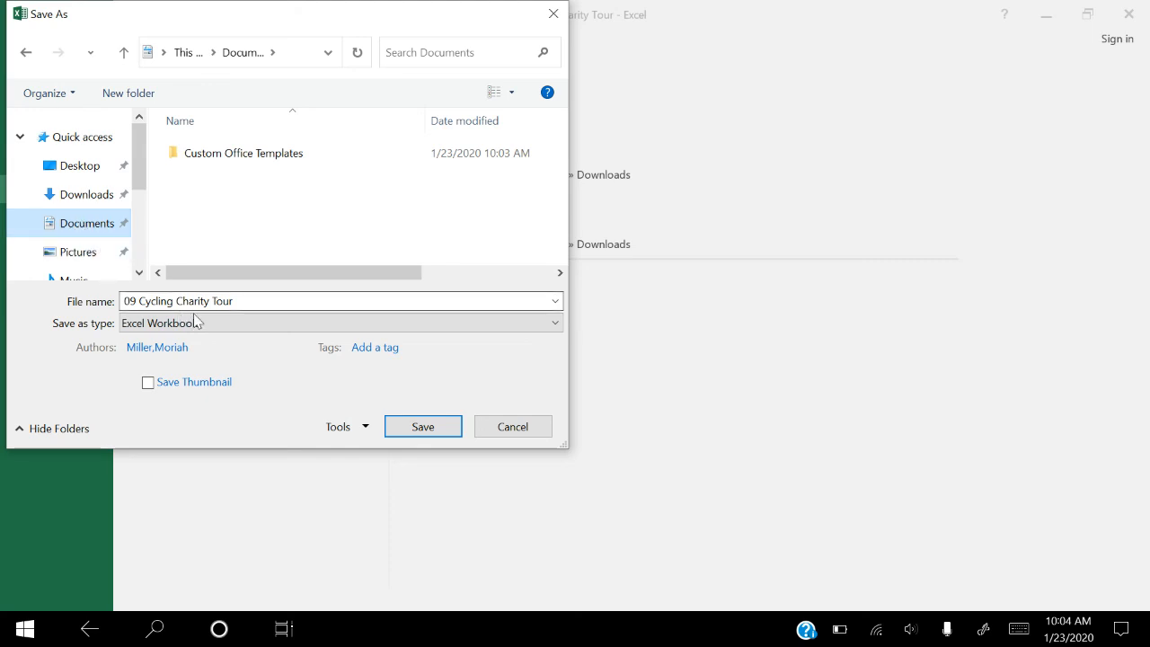
click(232, 326)
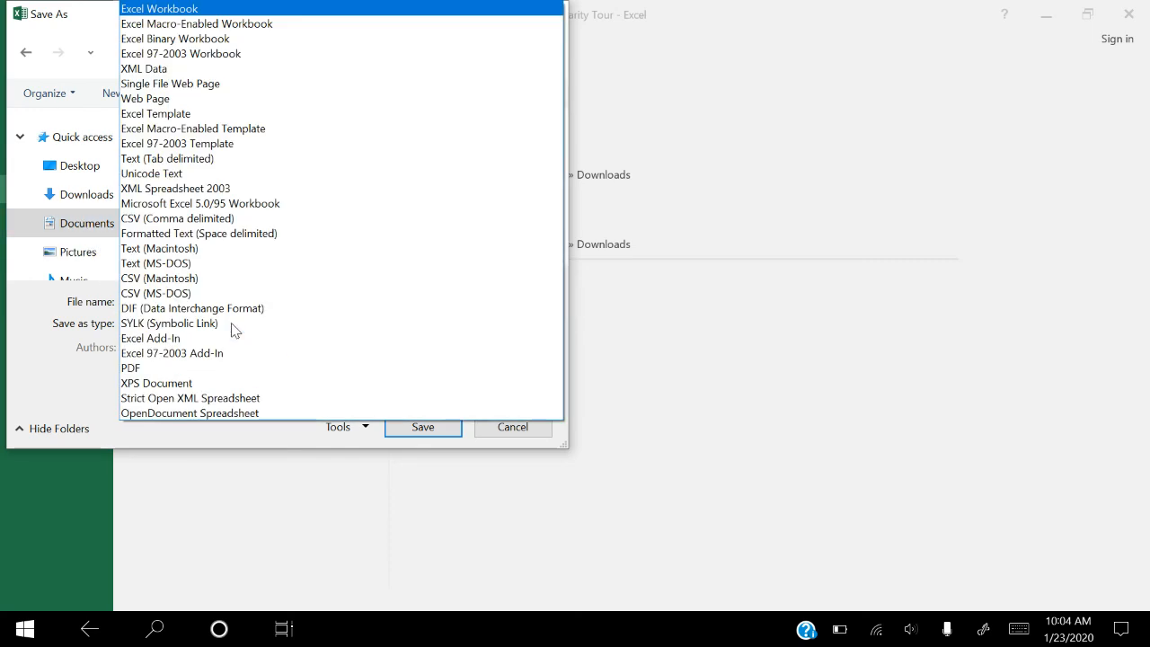
click(222, 23)
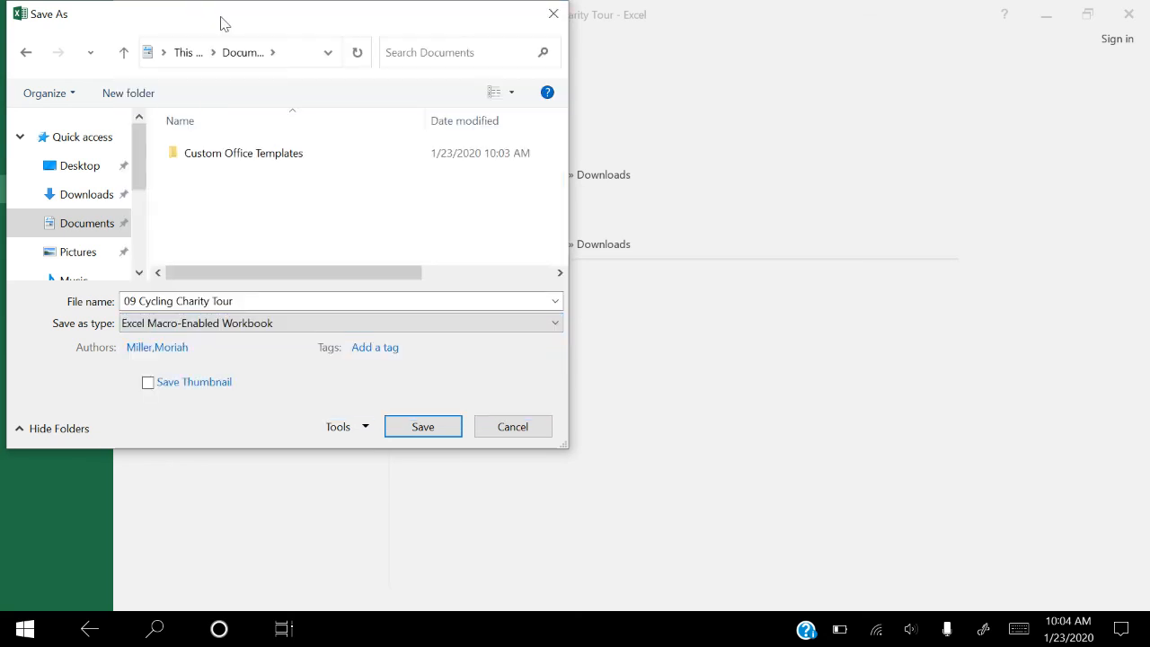
click(422, 427)
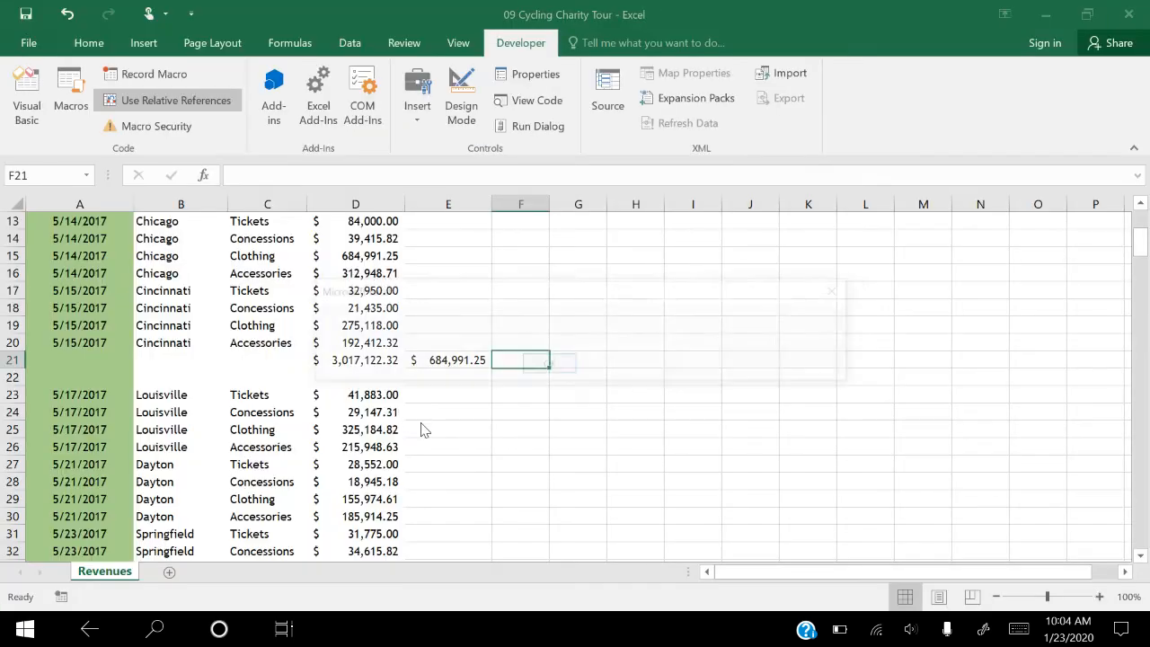
click(543, 364)
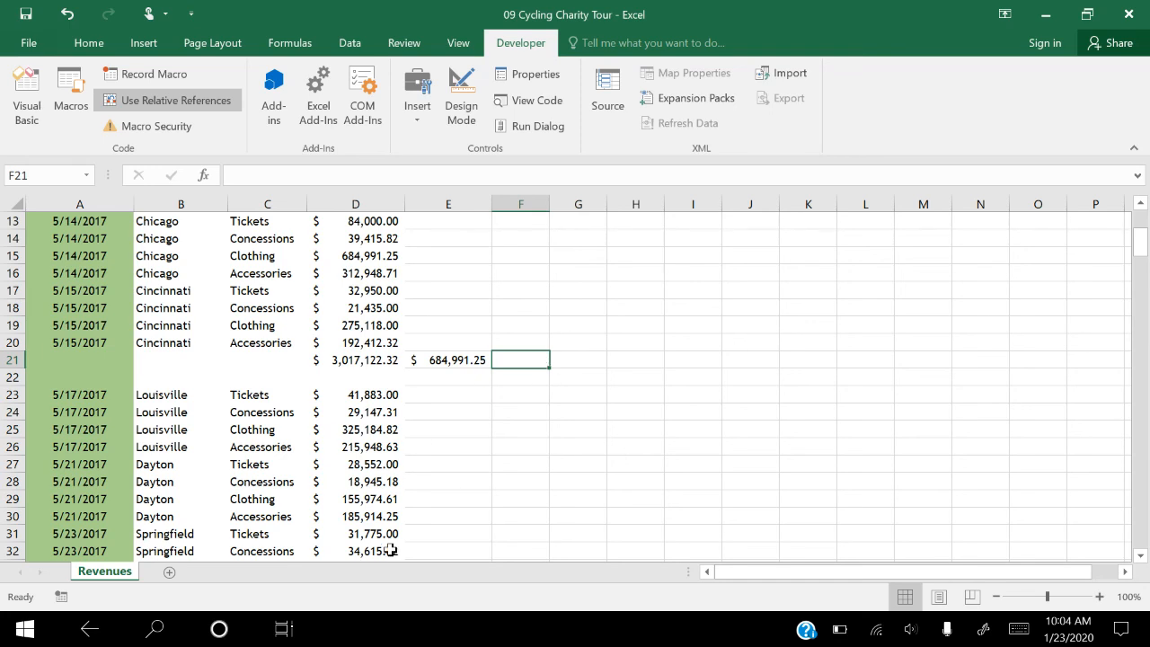
- Bring up the overview of open windows to switch away from the workbook
click(281, 629)
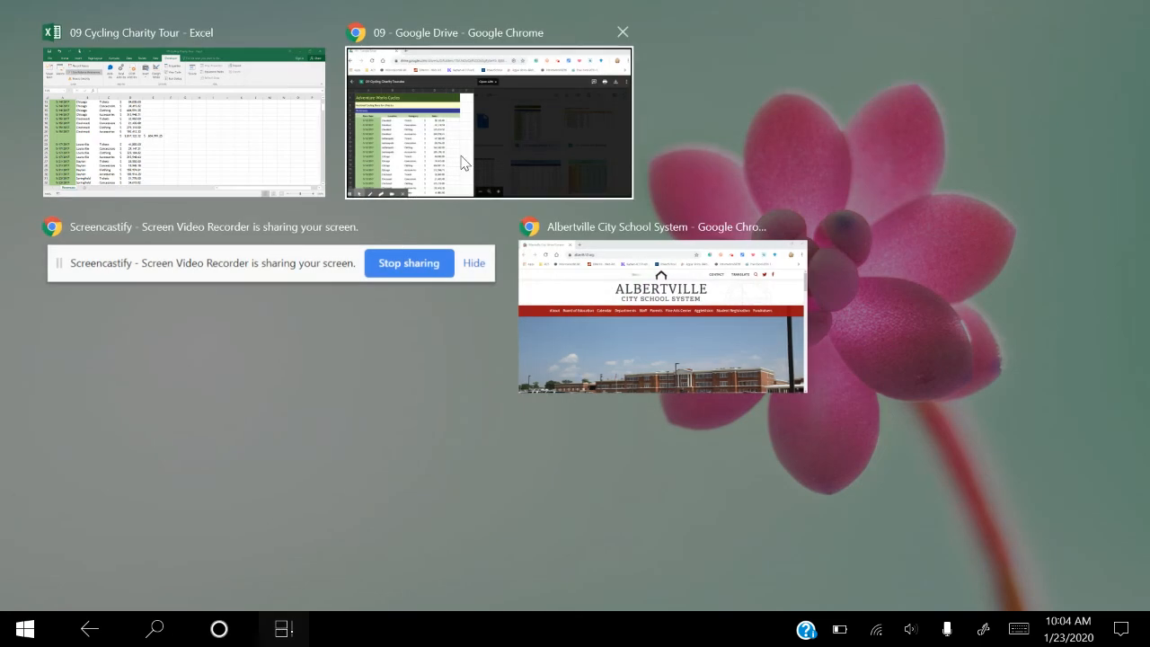